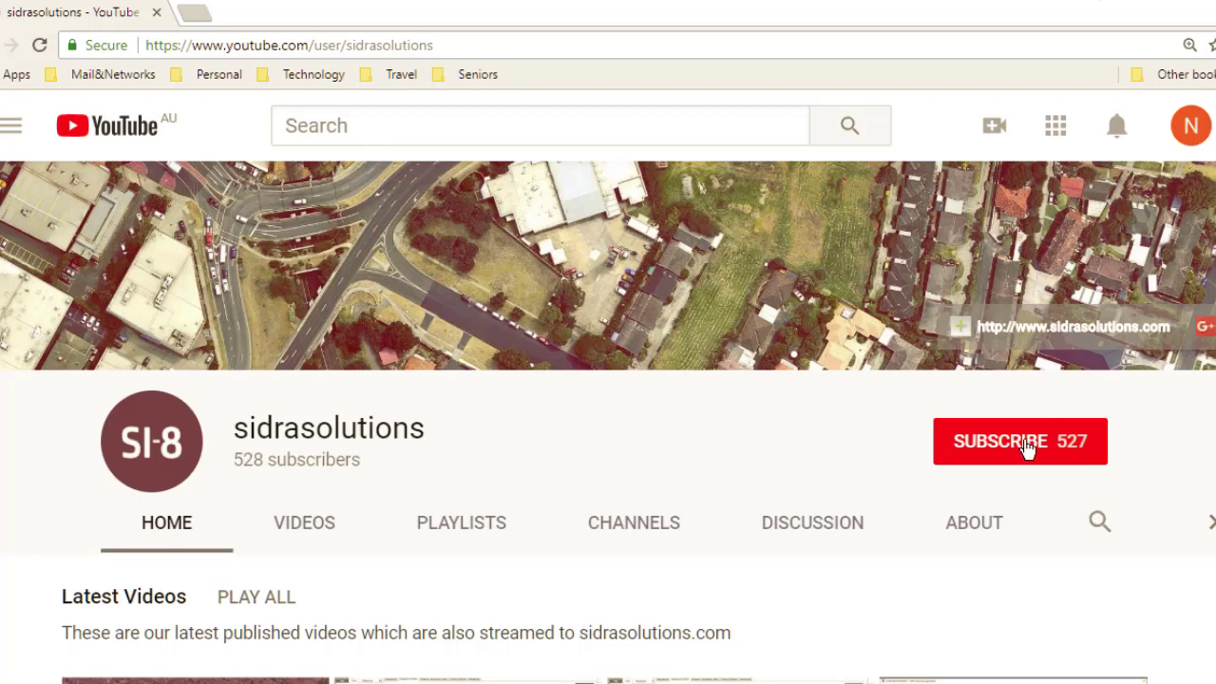
Step: Subscribe to the sidrasolutions YouTube channel and turn on all notifications
left_click(1026, 448)
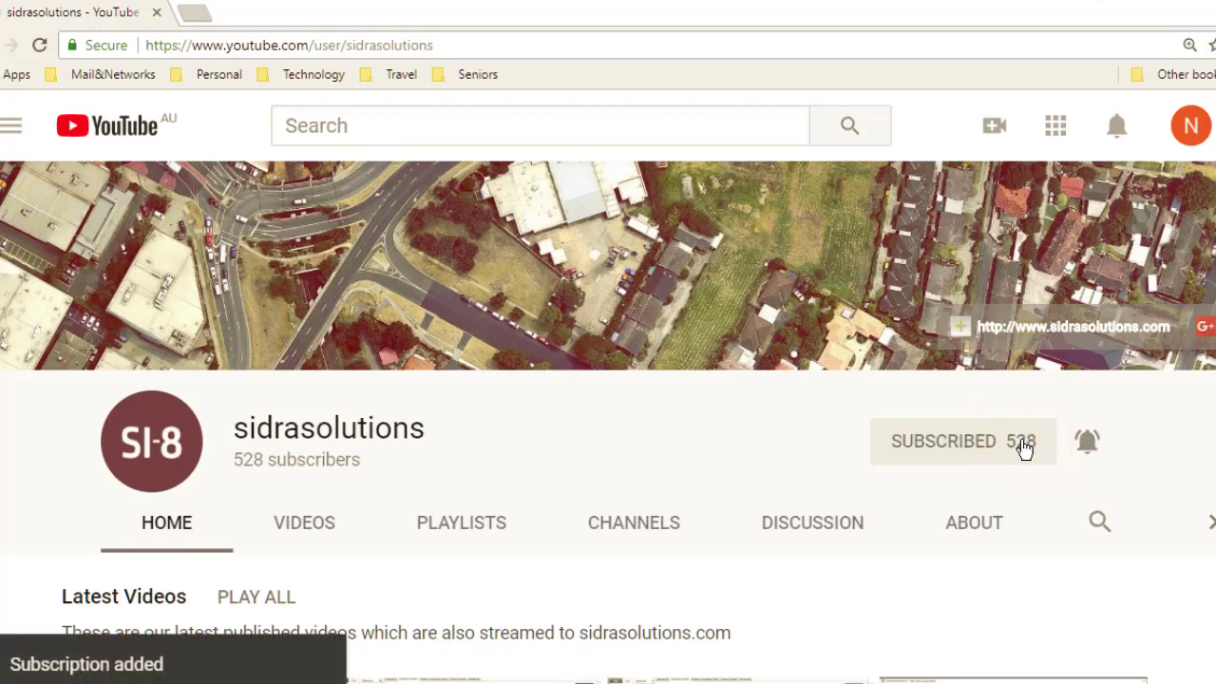
left_click(1089, 445)
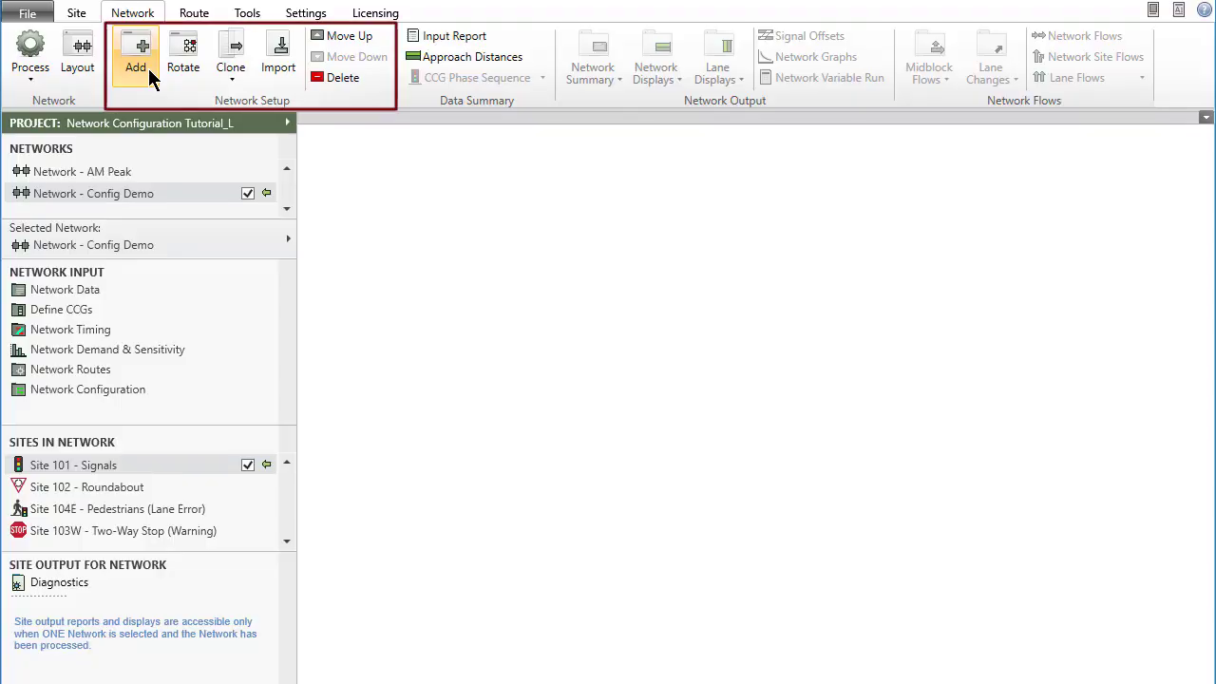
Step: Add a new empty network, Network1, from the Network Setup group
left_click(142, 74)
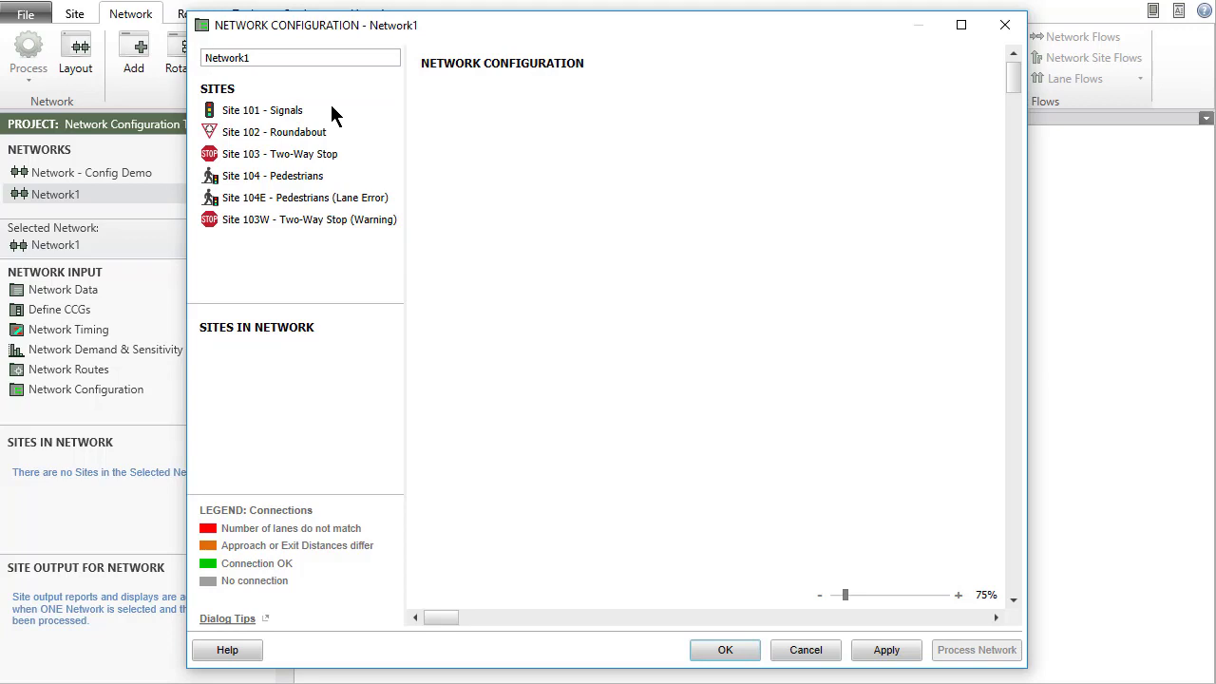
Step: Place Site 101 - Signals and Site 102 - Roundabout side by side on the Network1 canvas
left_click_drag(331, 107, 517, 282)
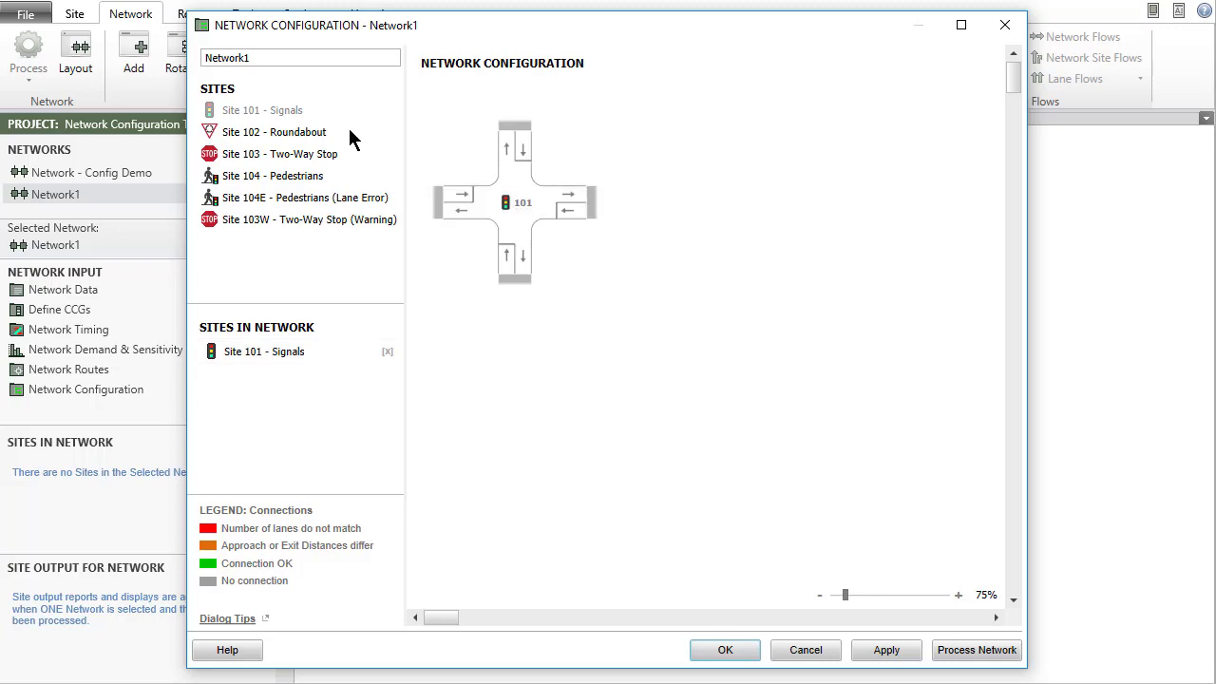
left_click_drag(353, 134, 701, 280)
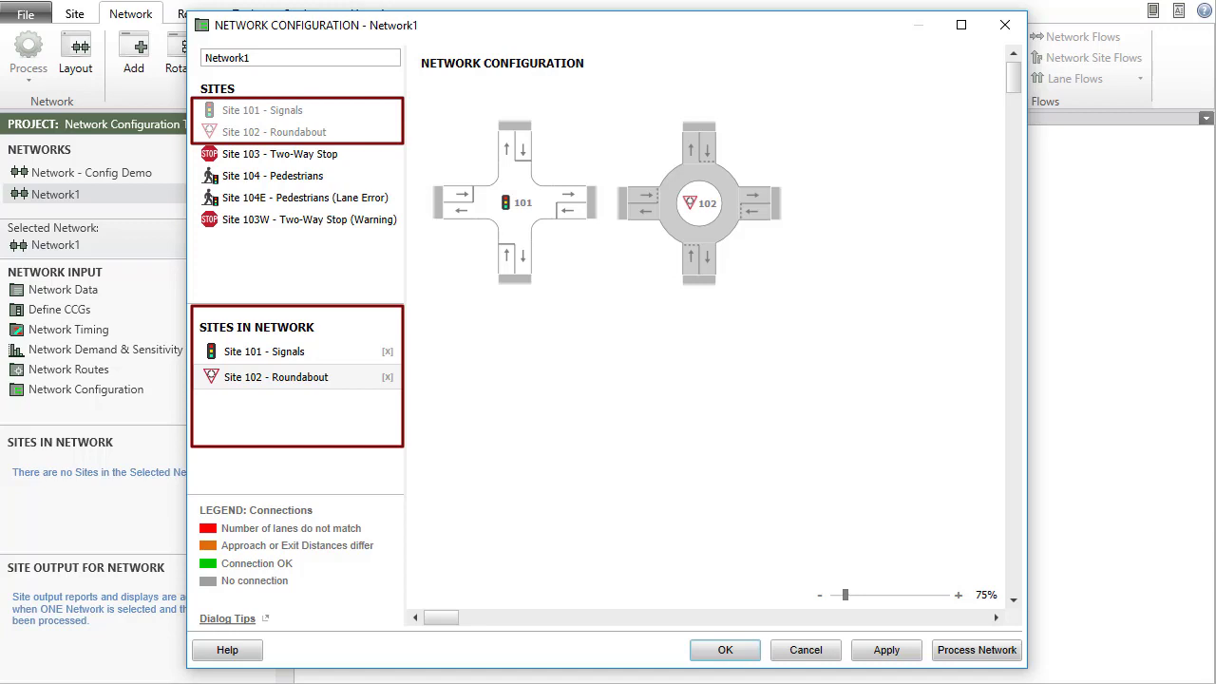
Step: Connect Site 101's east leg to Site 102's west approach and line the roundabout up with Site 101
left_click(592, 202)
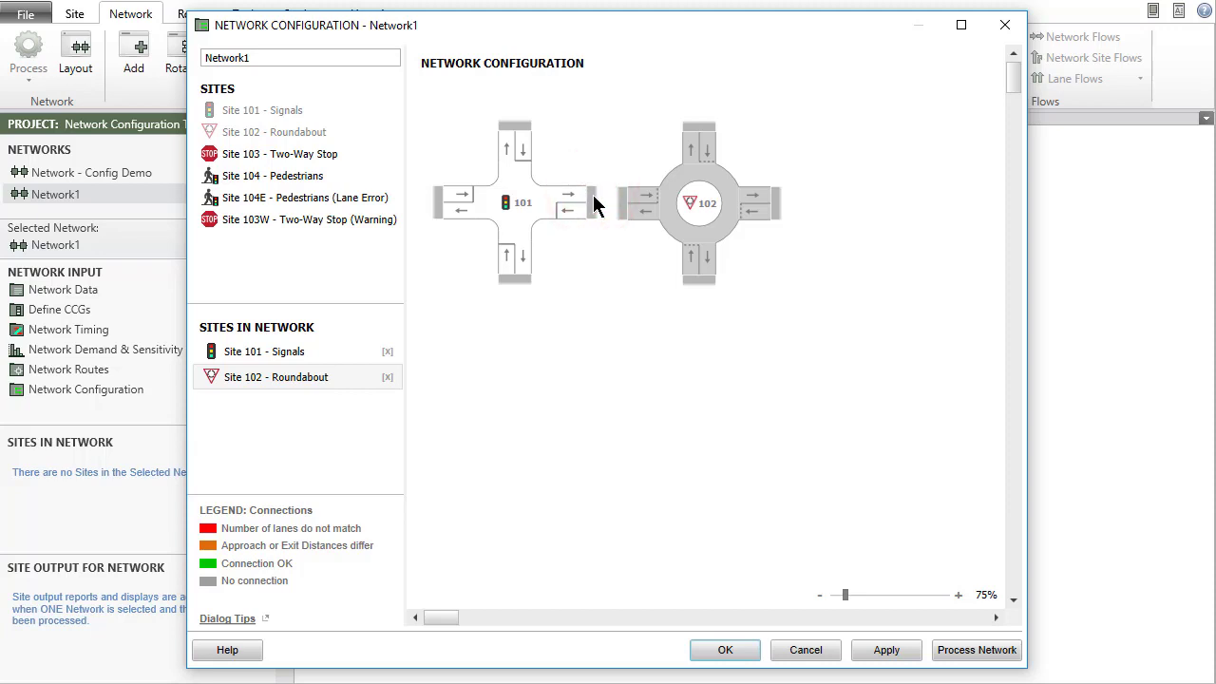
left_click_drag(594, 198, 623, 203)
left_click_drag(623, 203, 622, 203)
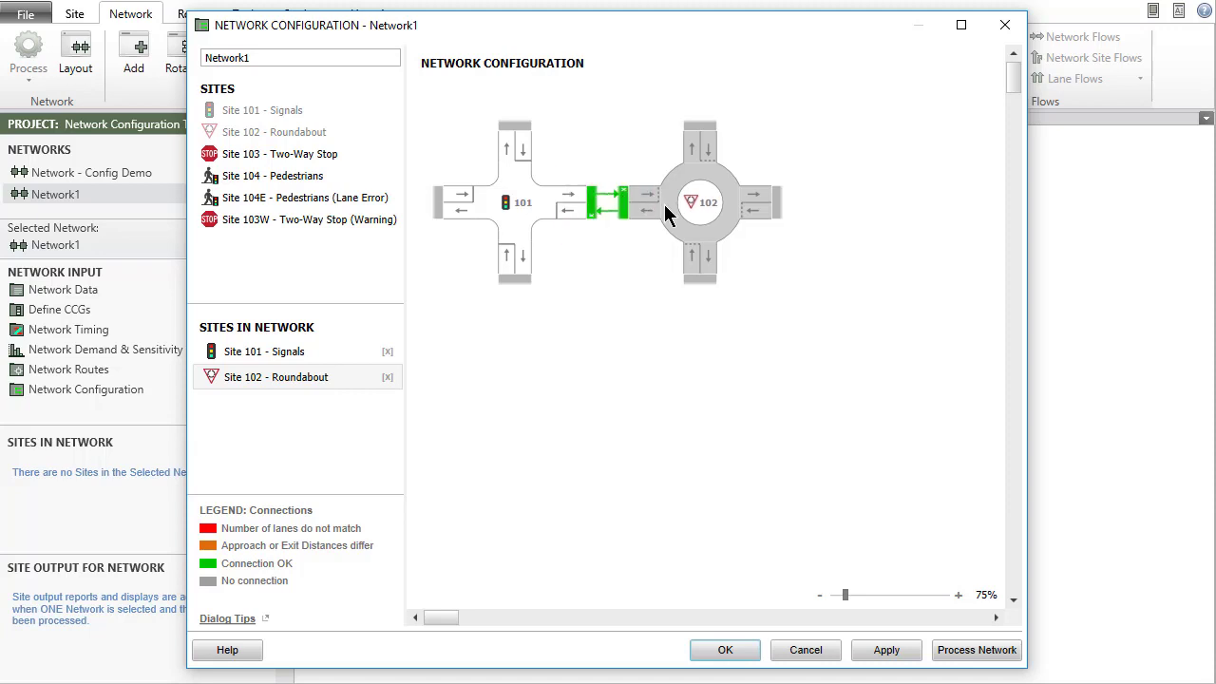
left_click_drag(665, 202, 665, 209)
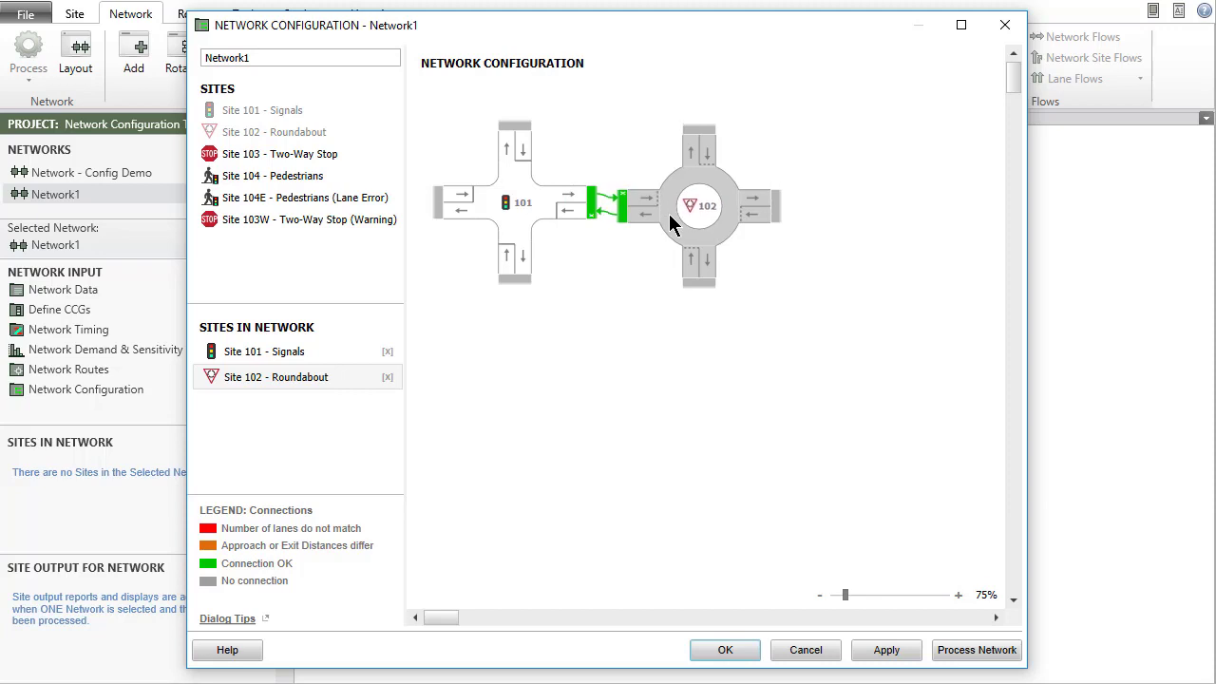
mouse_move(669, 216)
left_mouse_down()
mouse_move(670, 197)
mouse_move(669, 210)
left_mouse_up()
left_click_drag(361, 155, 877, 277)
Step: Connect roundabout 102 to Site 103, then add Site 104 below Site 101 and link them
left_click(782, 204)
left_click_drag(272, 175, 587, 480)
left_click_drag(525, 279, 534, 338)
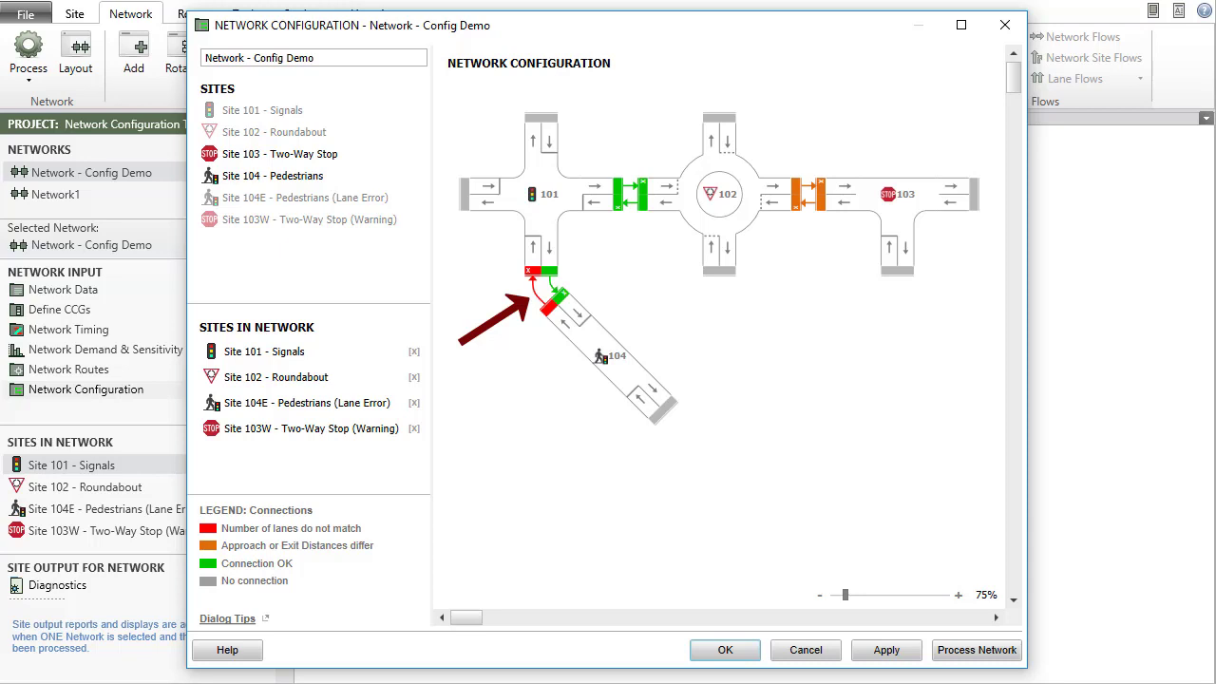
mouse_move(551, 316)
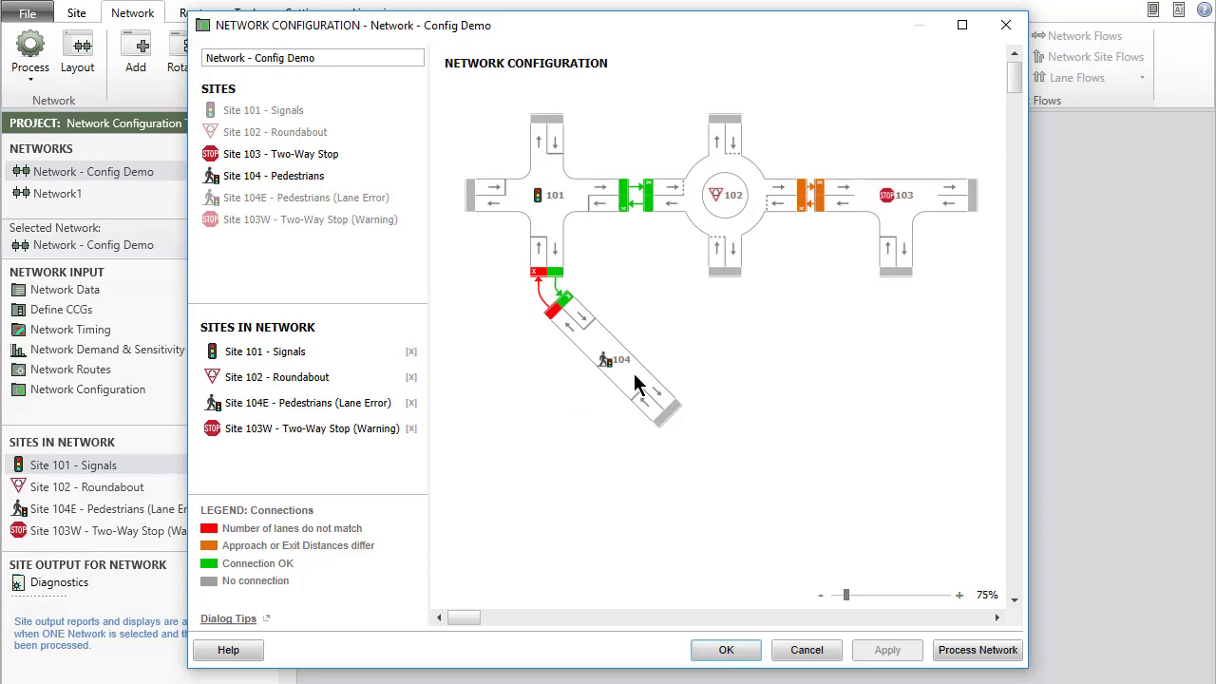
Step: Open Lane Geometry for Site 104E - Pedestrians, saving edits to the original site
right_click(637, 383)
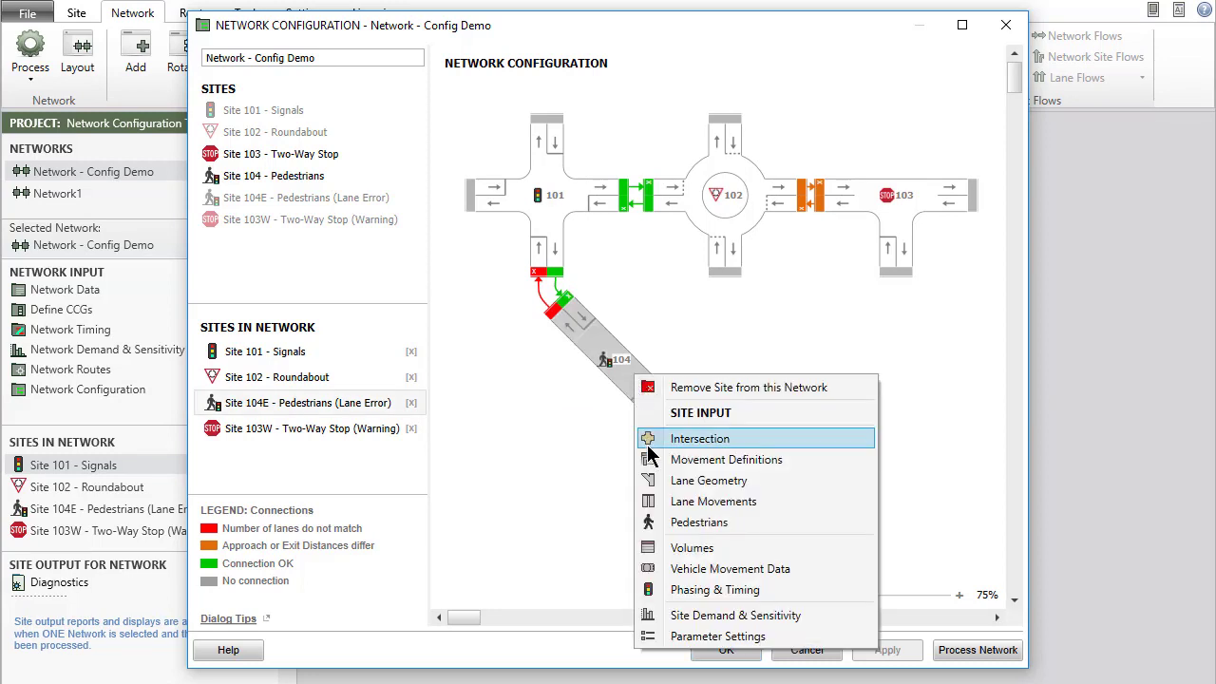
left_click(655, 478)
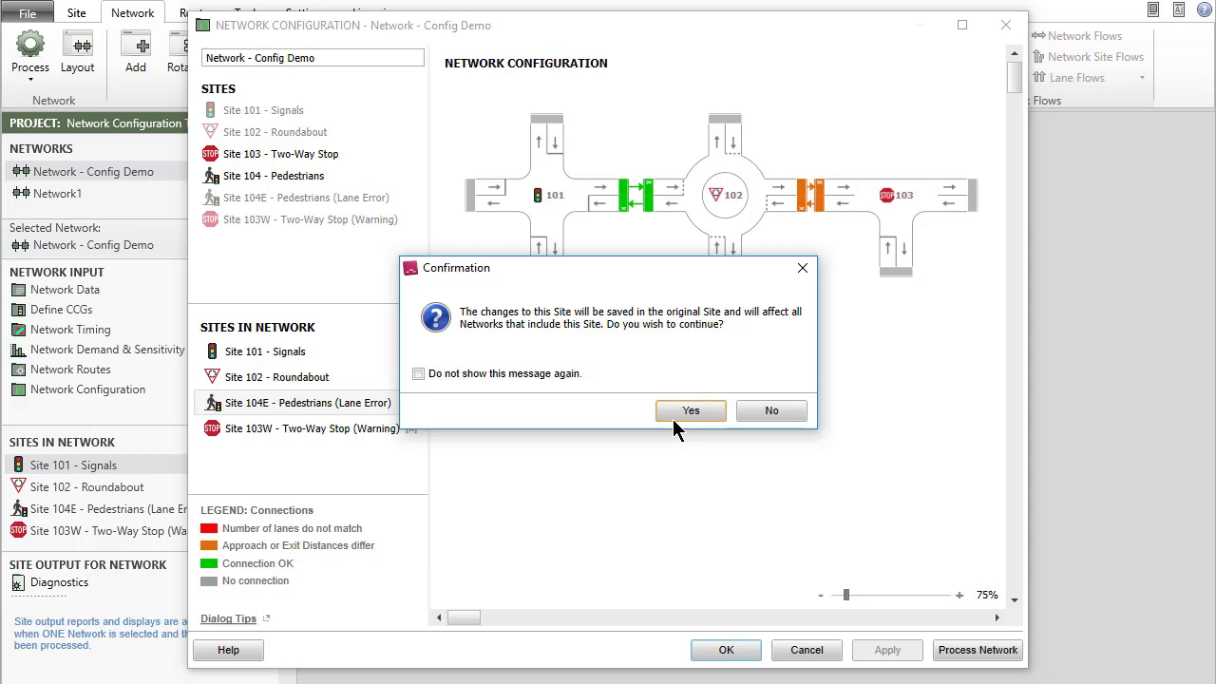
left_click(672, 418)
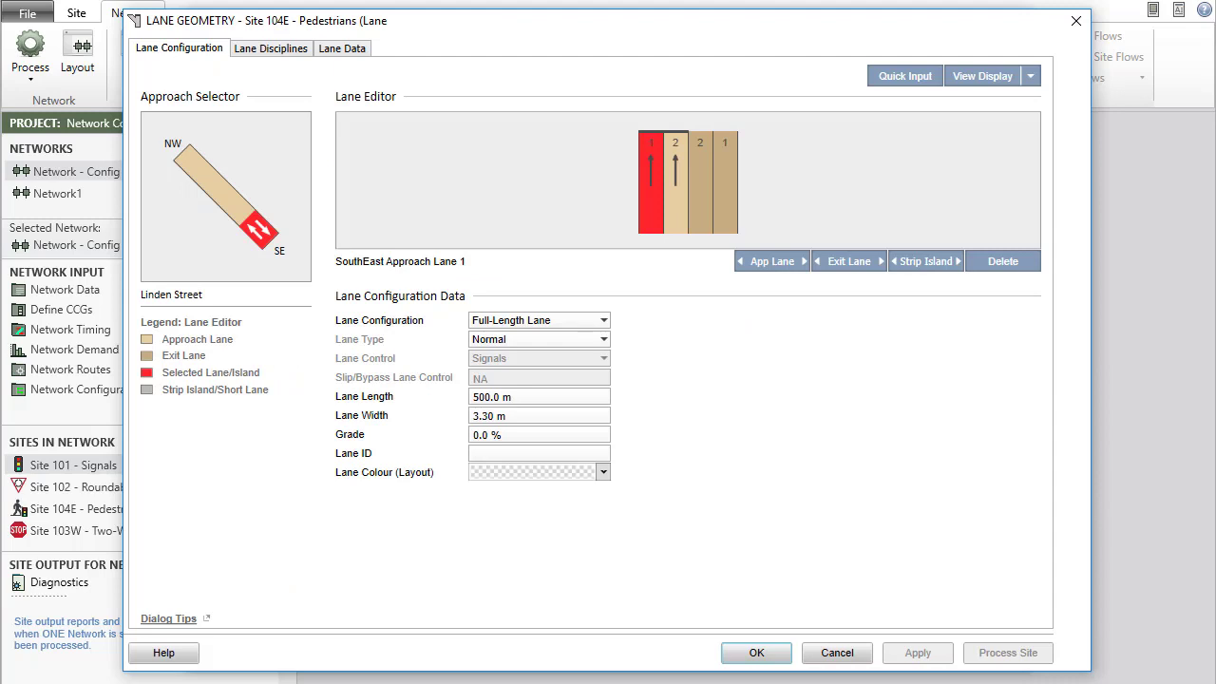
Step: Delete Exit Lane 1 on Site 104E's NW approach to fix the lane mismatch with Site 101
left_click(190, 163)
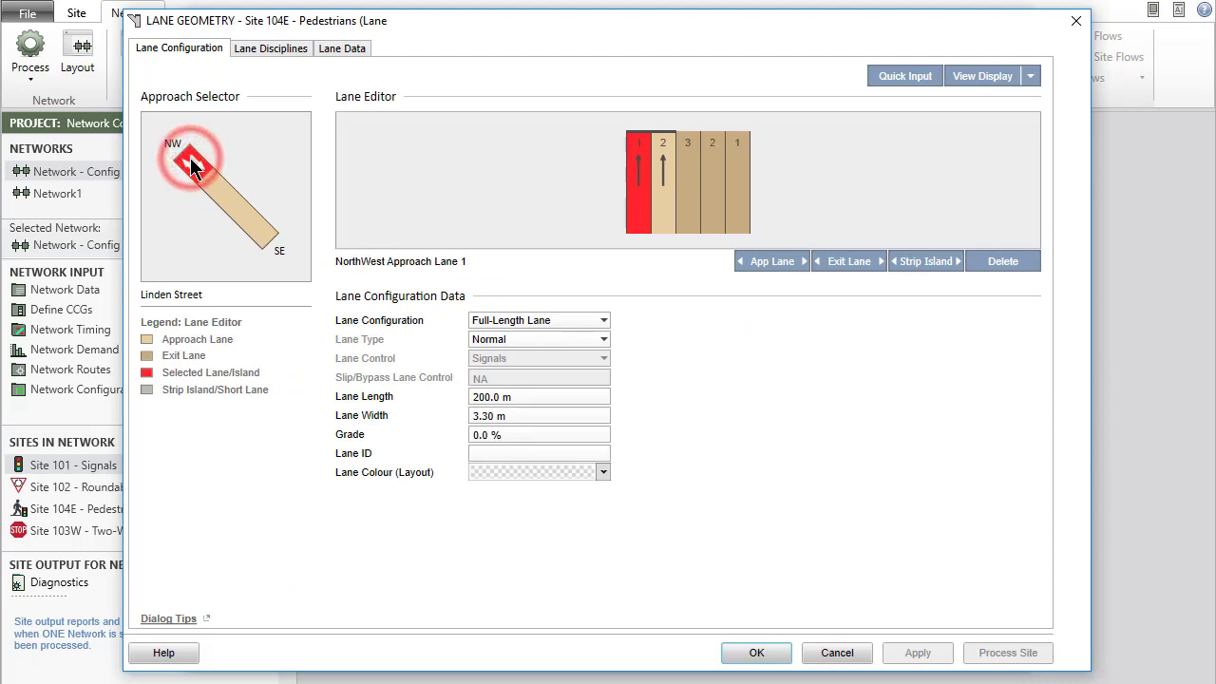
left_click(735, 171)
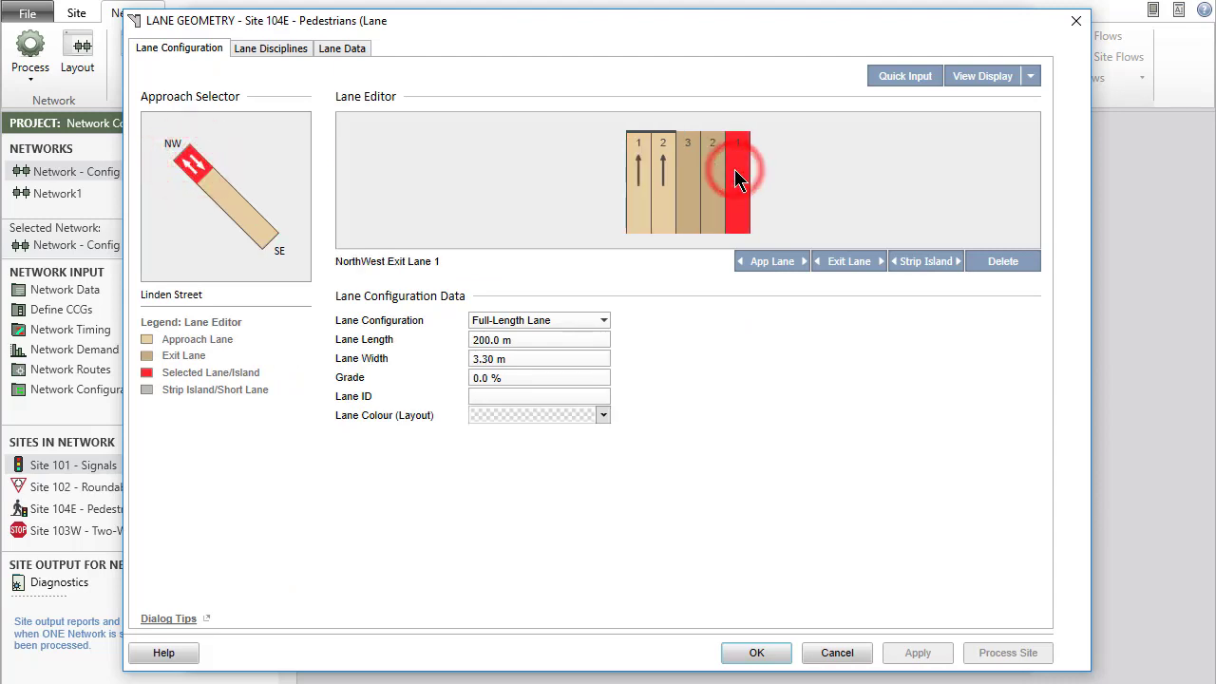
right_click(735, 173)
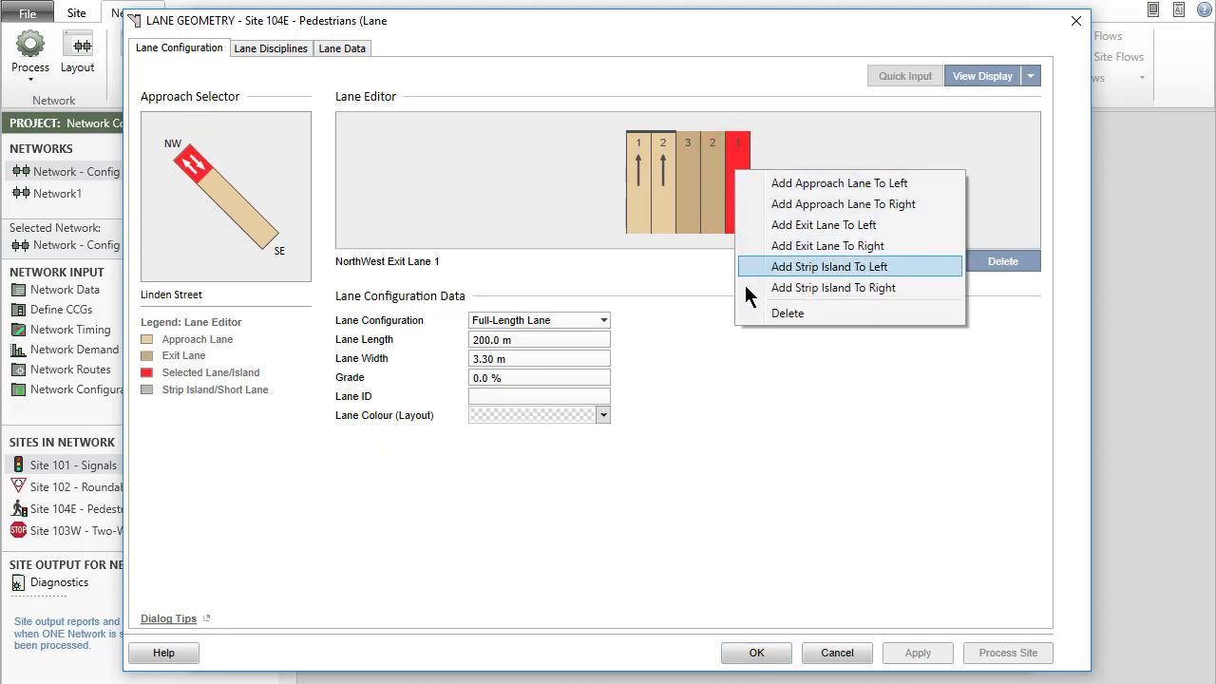
left_click(752, 312)
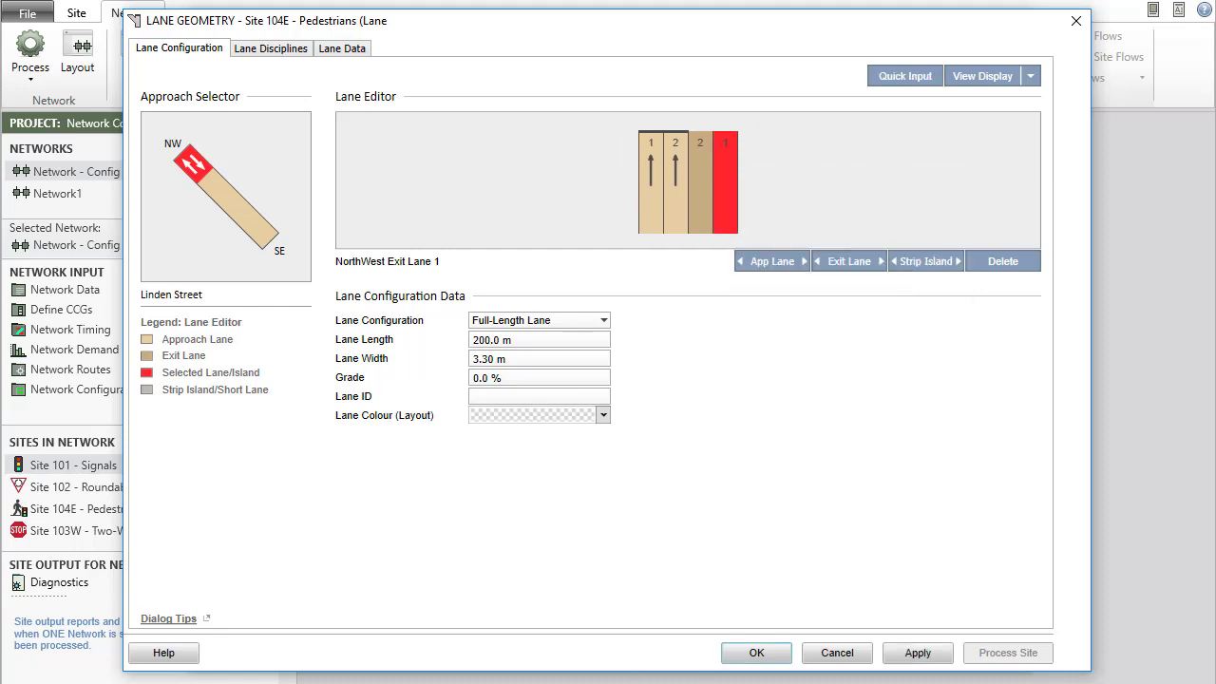
left_click(772, 653)
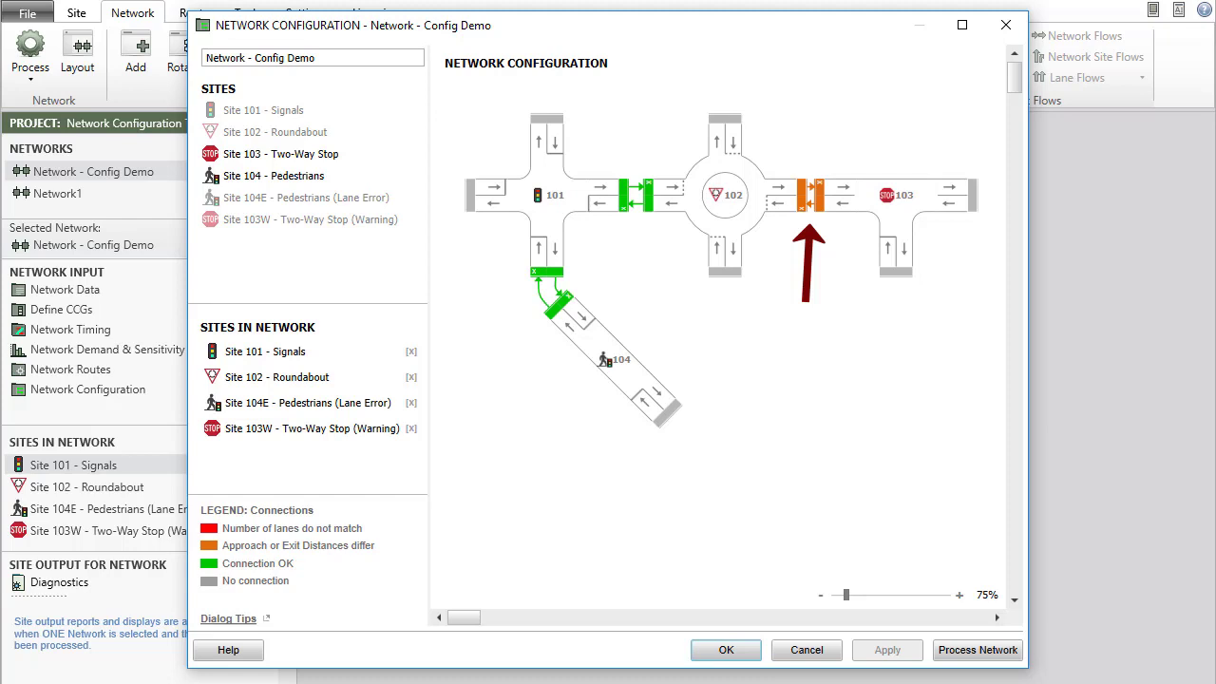
mouse_move(809, 207)
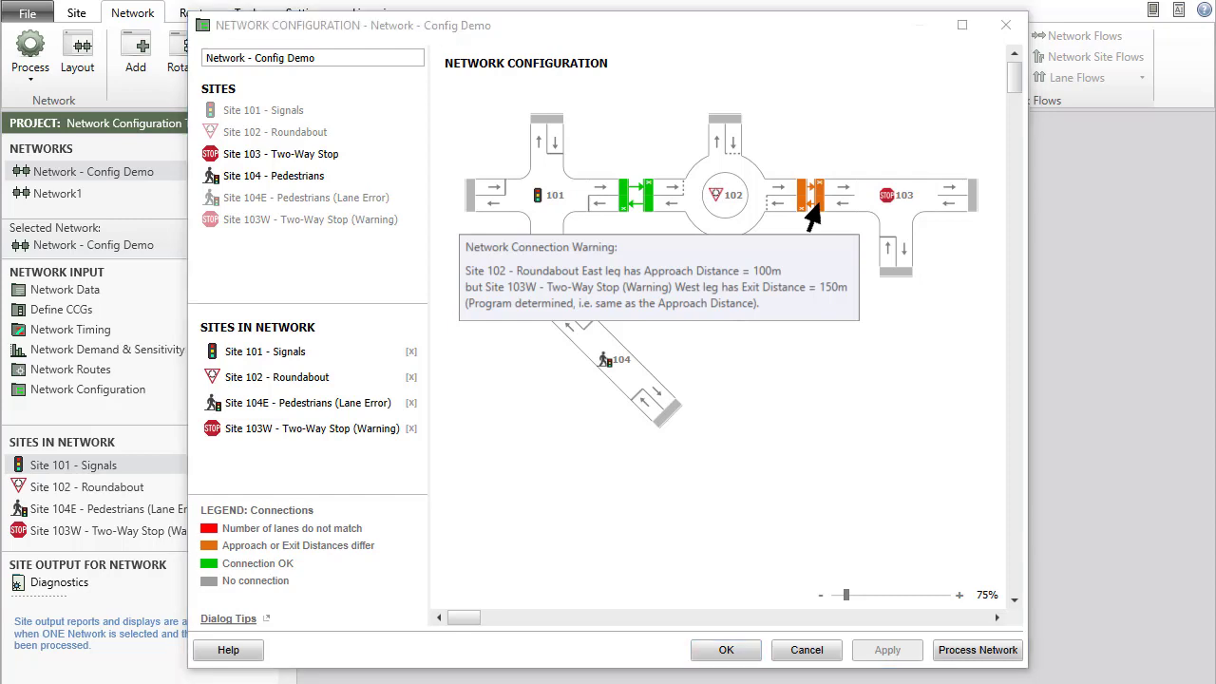
Step: Set the approach distance of Site 103W's west leg, Ocean Road, to 100 m
right_click(884, 217)
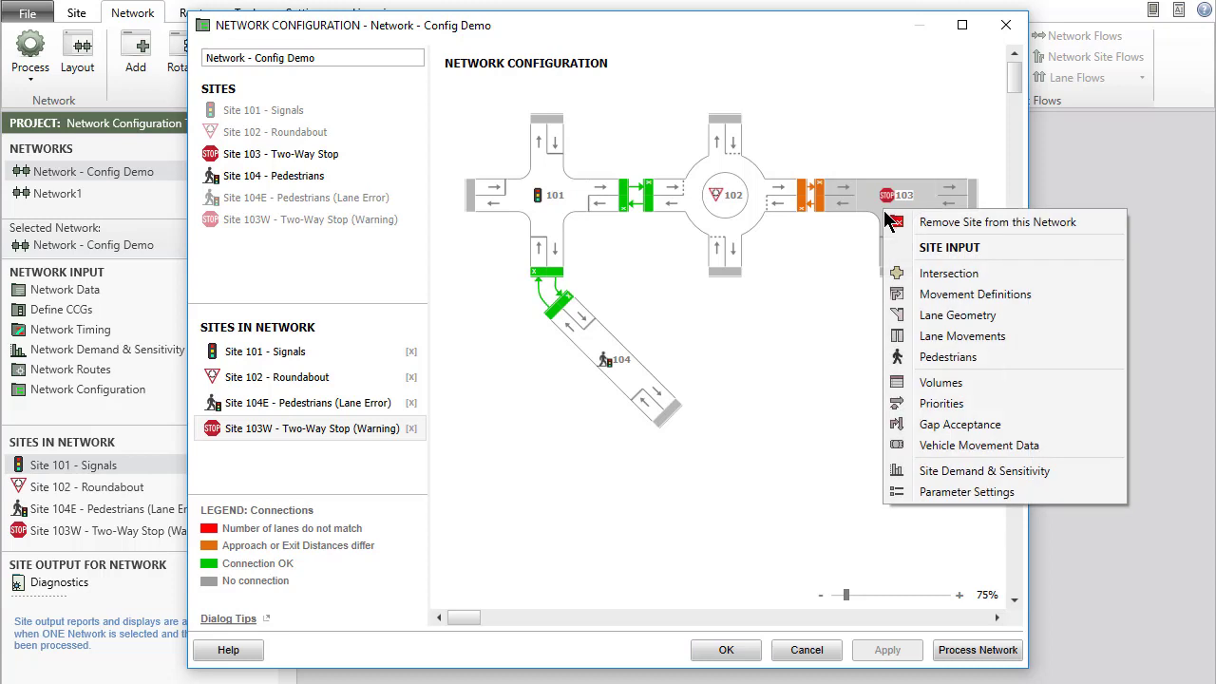
left_click(896, 273)
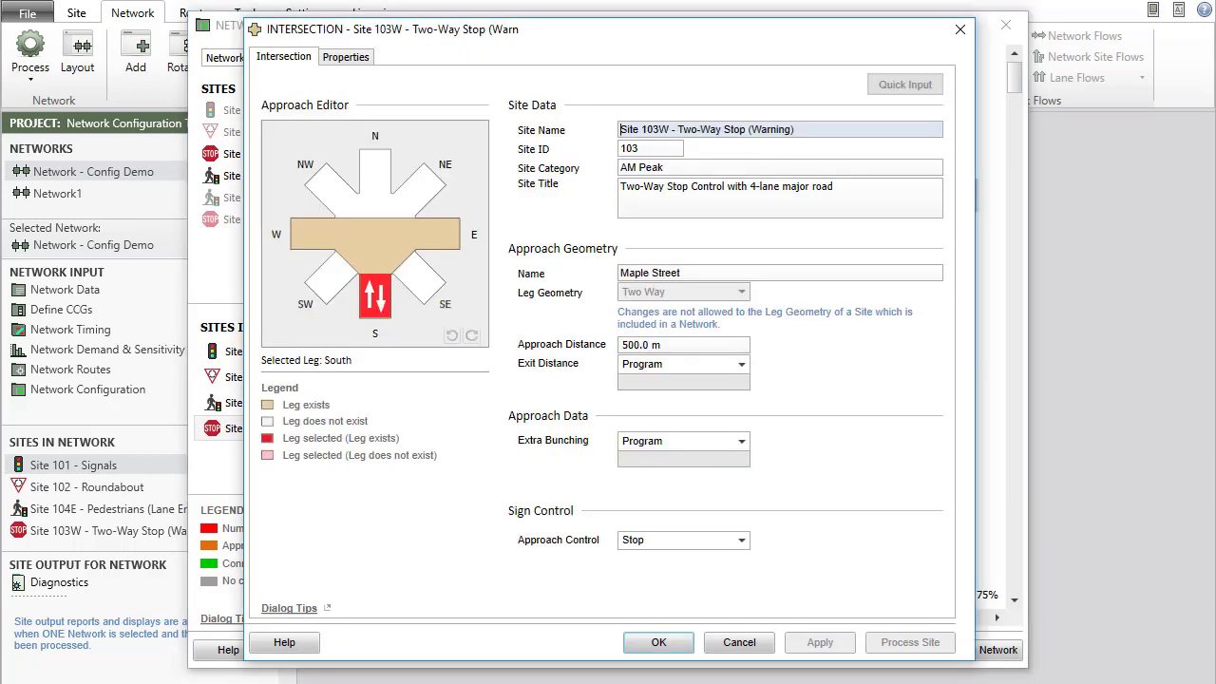
left_click(316, 228)
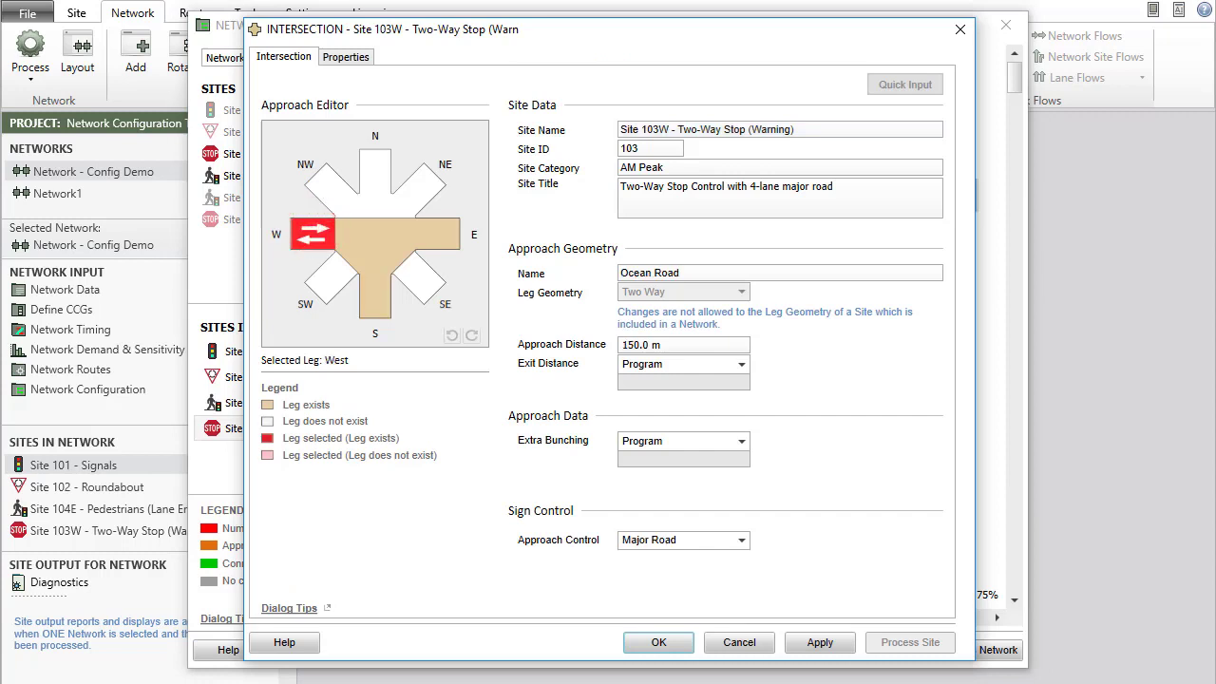
left_click(683, 345)
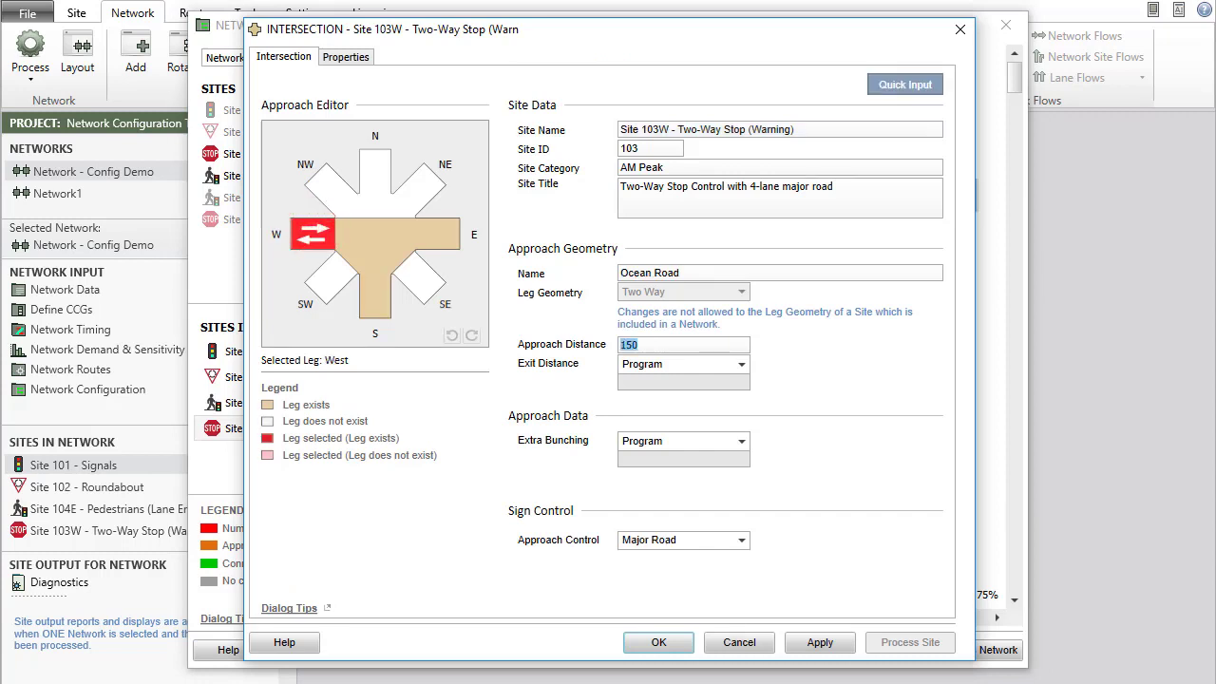
type("100")
left_click(681, 644)
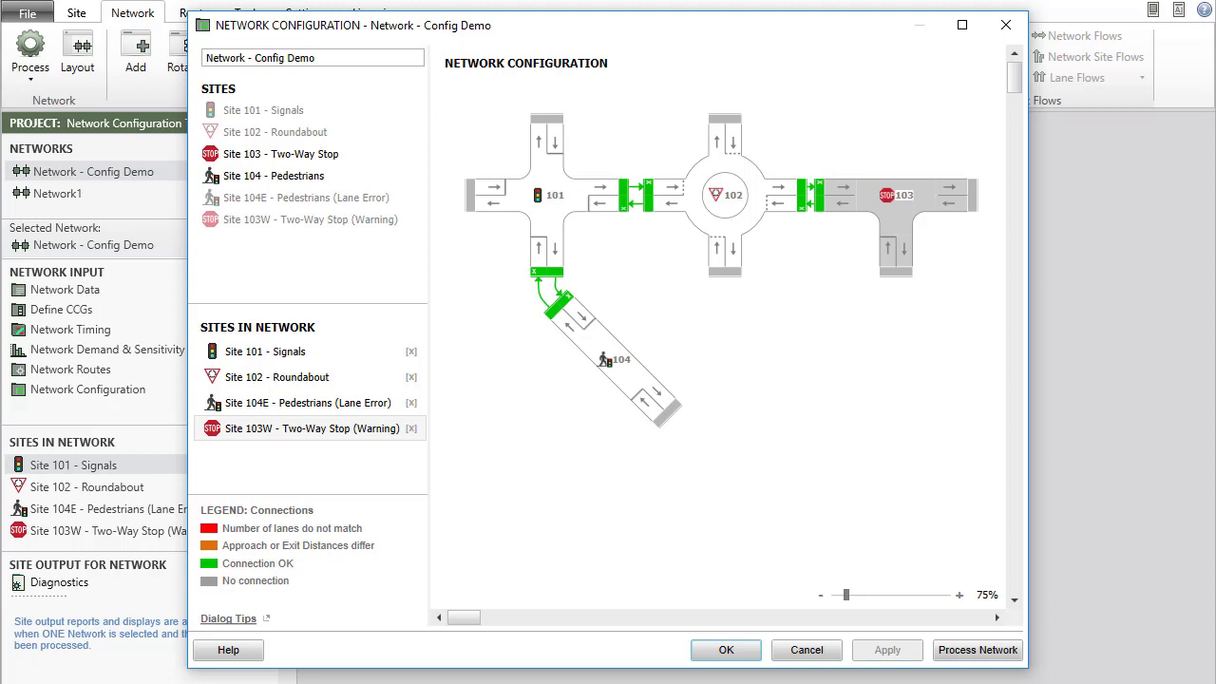
Step: Remove the connection between roundabout Site 102 and Site 103W
left_click(822, 194)
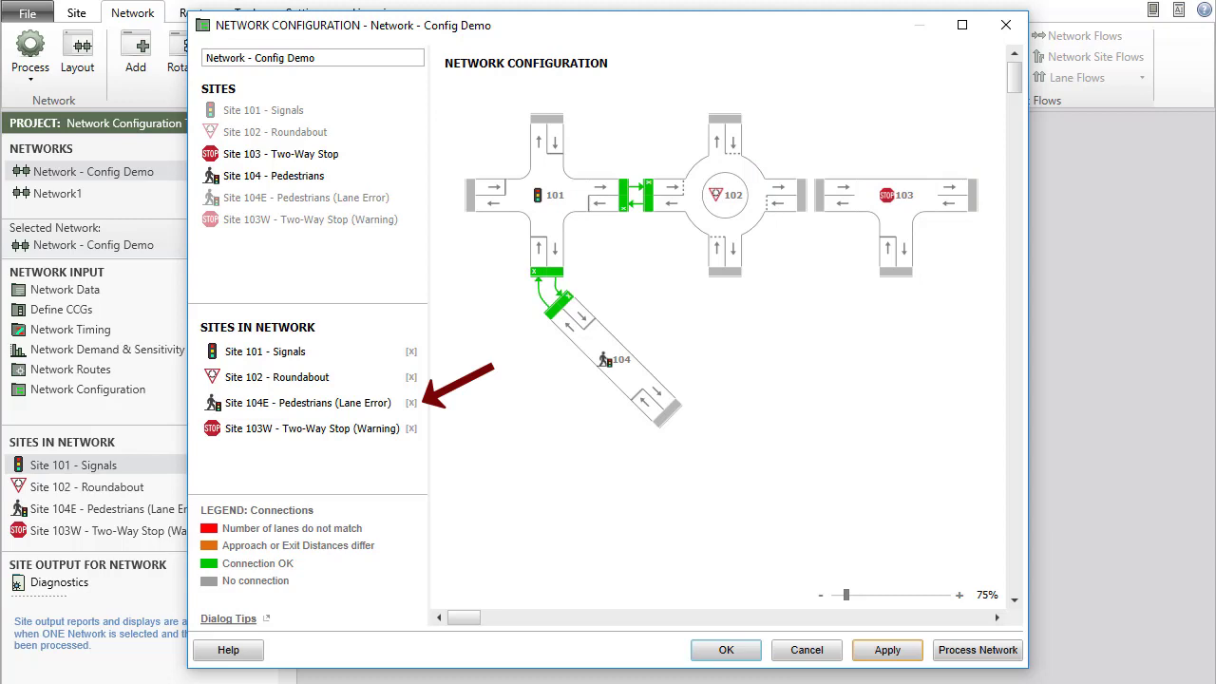
Step: Remove Site 104E - Pedestrians from the network and select 'Config Demo' in the name field
right_click(594, 324)
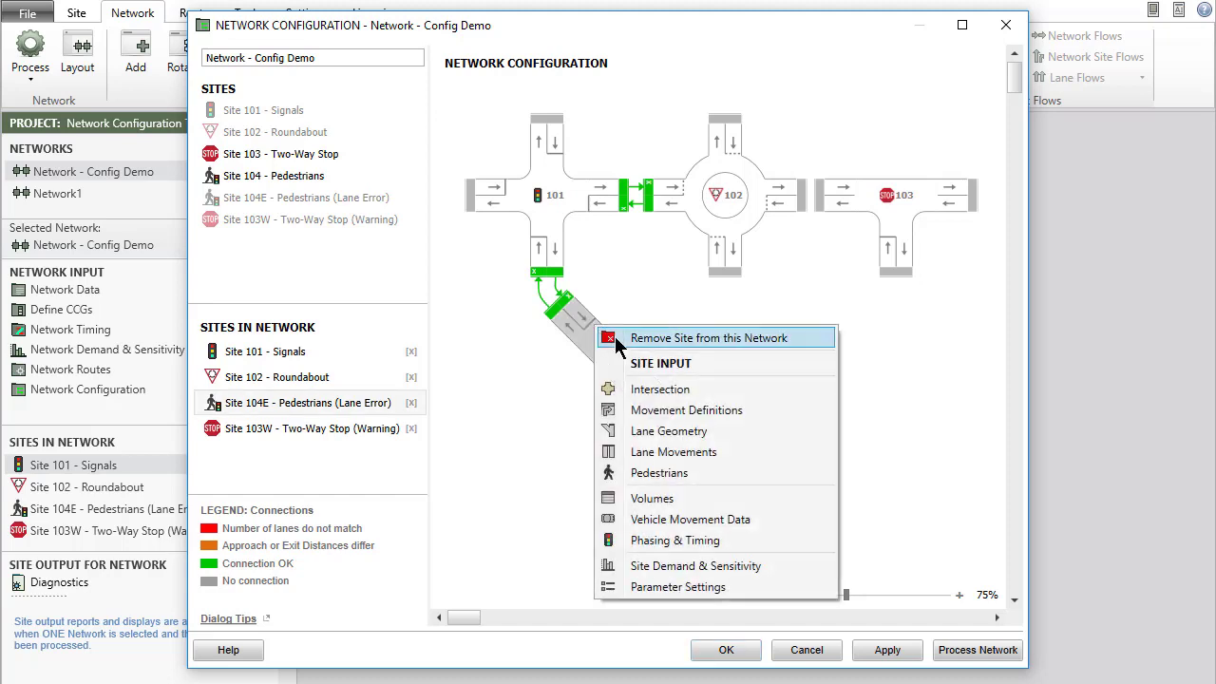
left_click(616, 339)
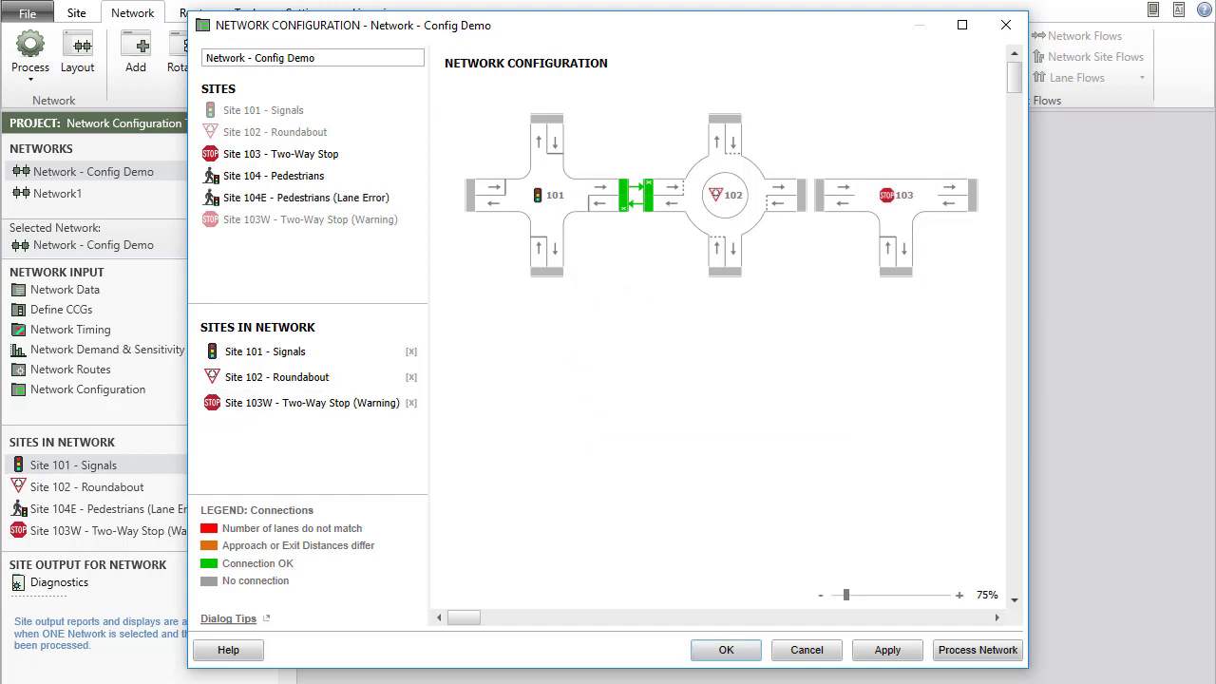
left_click_drag(254, 58, 315, 58)
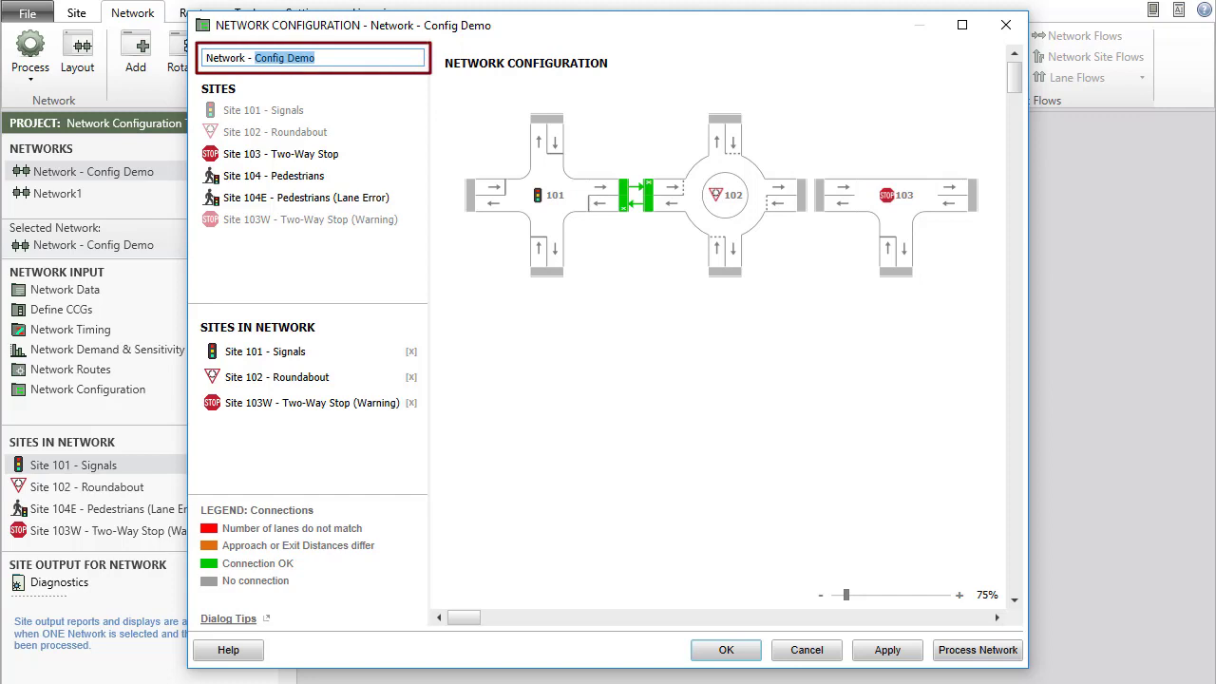
Step: Rename the network to 'Network - AM Peak' by typing AM Peak over Config Demo
type("AM Peak")
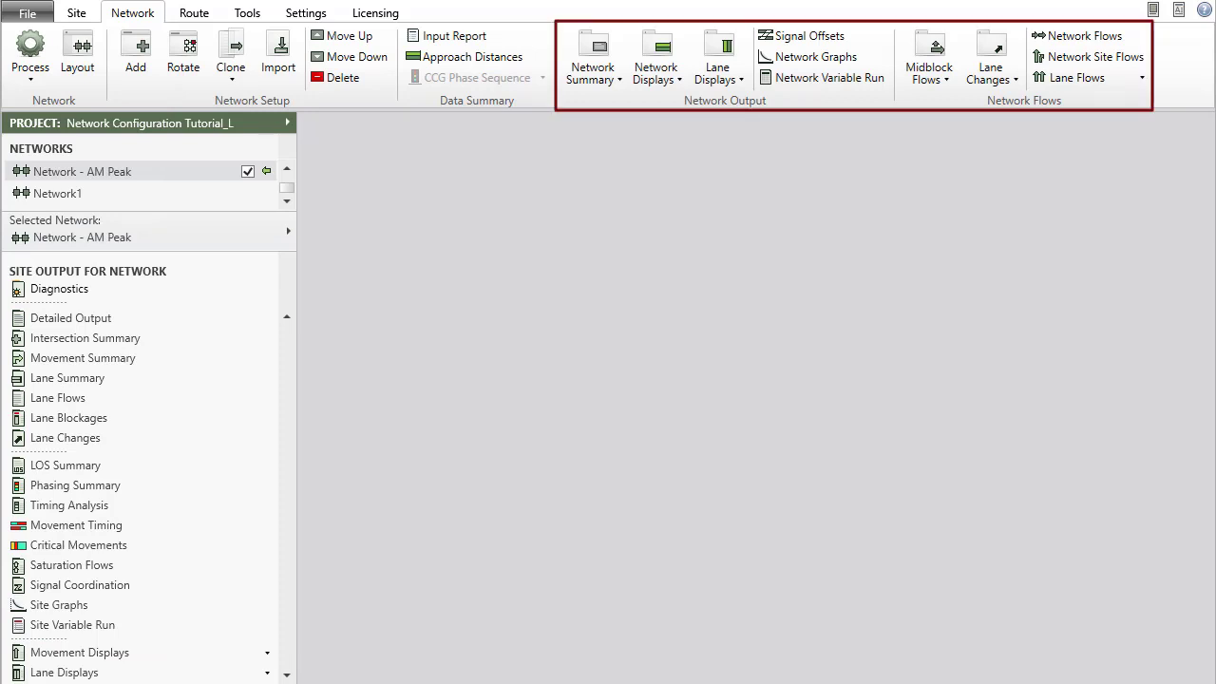
Step: Set the whole-network lane display to Degree of Saturation
left_click(727, 74)
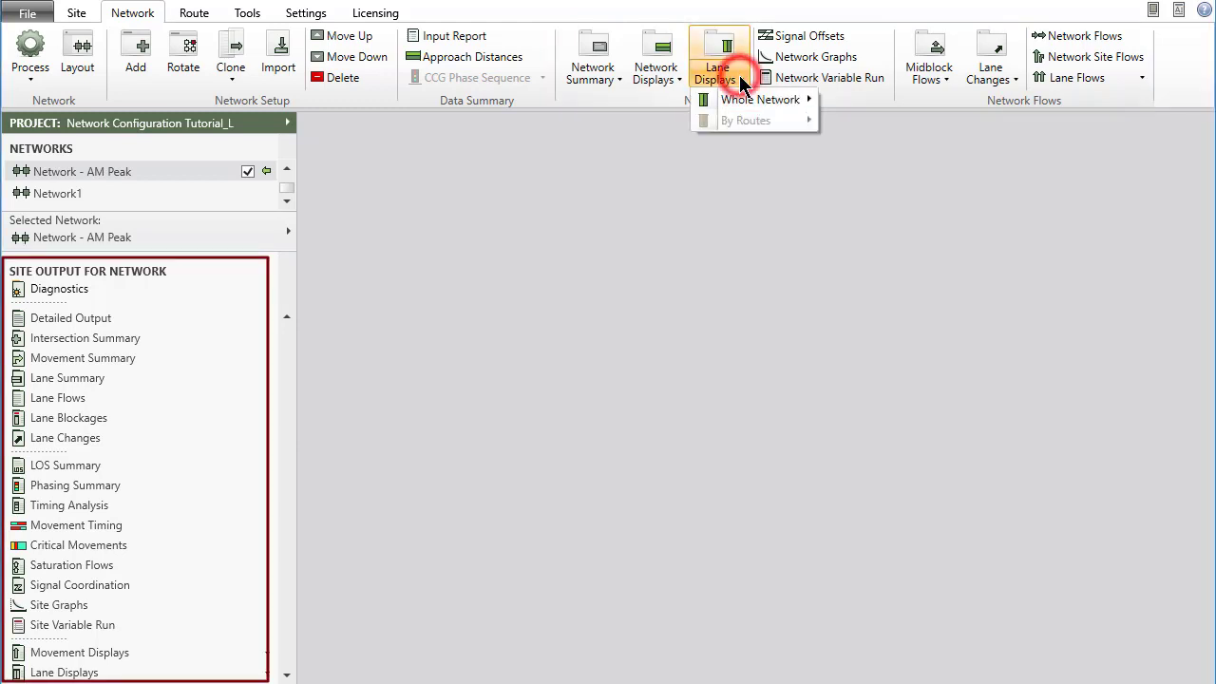
mouse_move(751, 99)
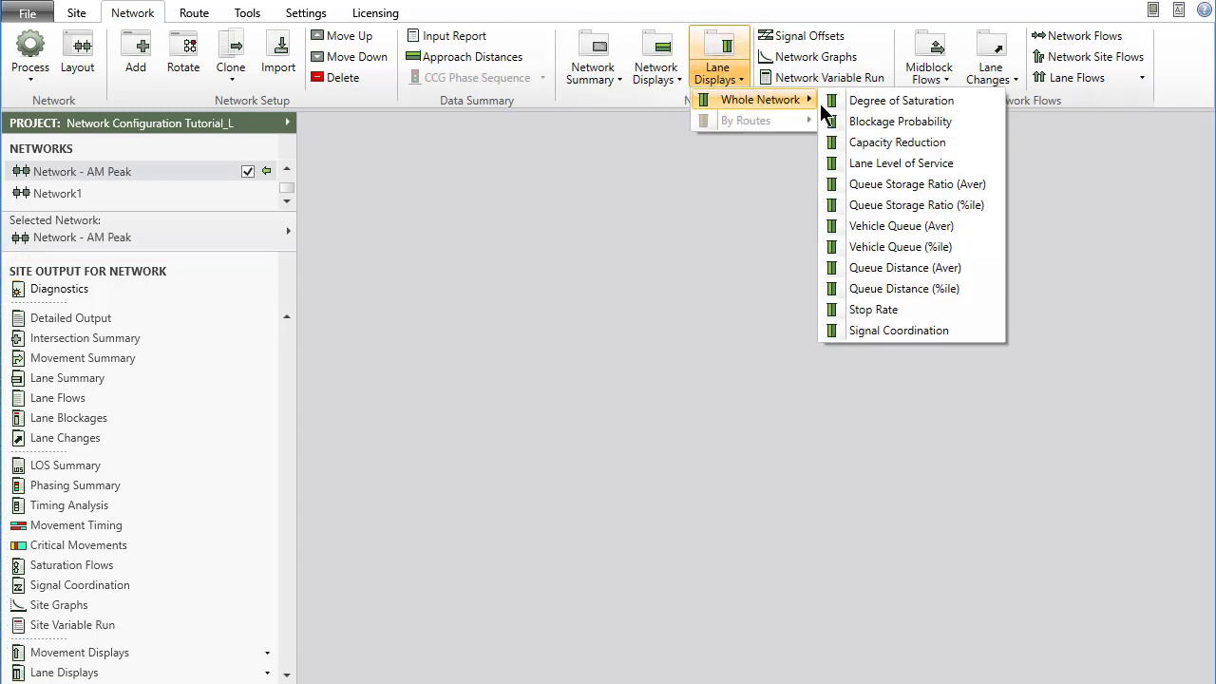
left_click(832, 107)
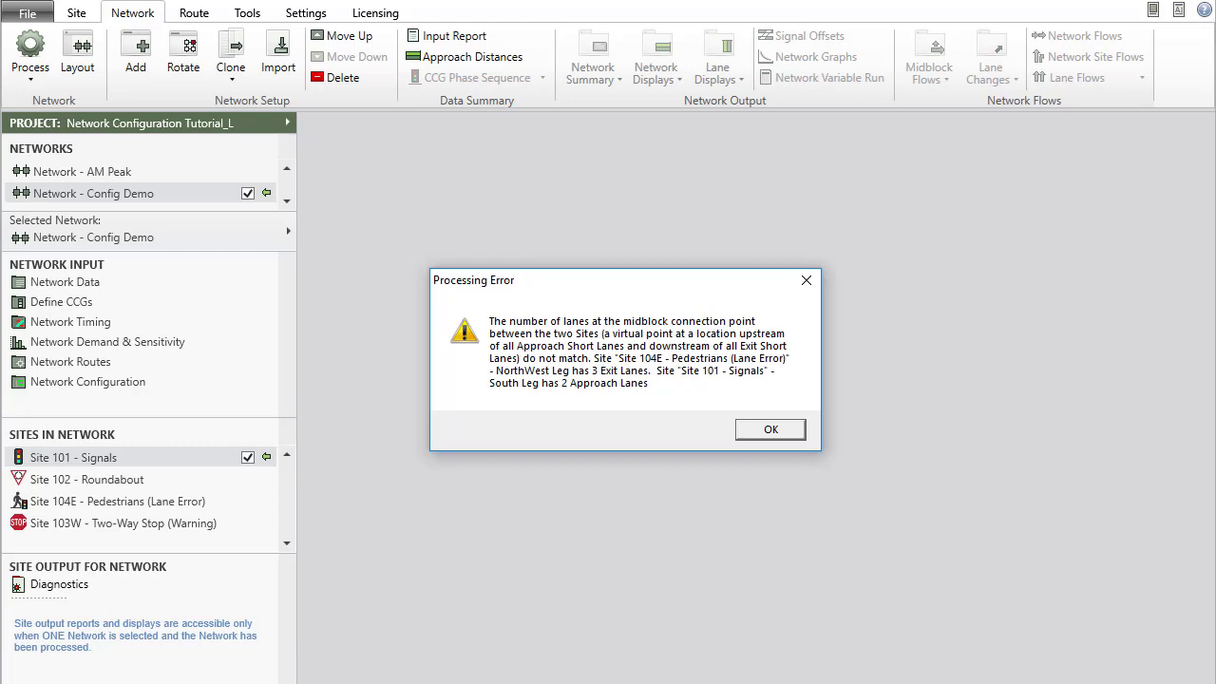
Step: Dismiss the lane-count processing error and reselect Network - AM Peak
key("Return")
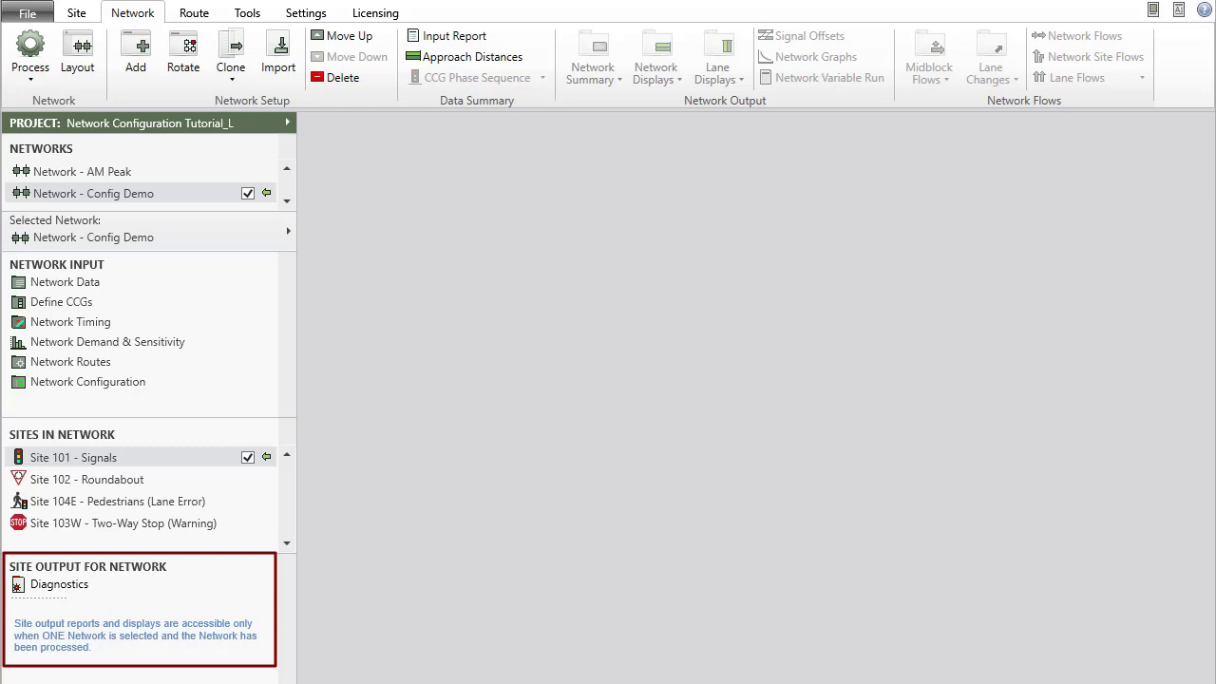
left_click(81, 171)
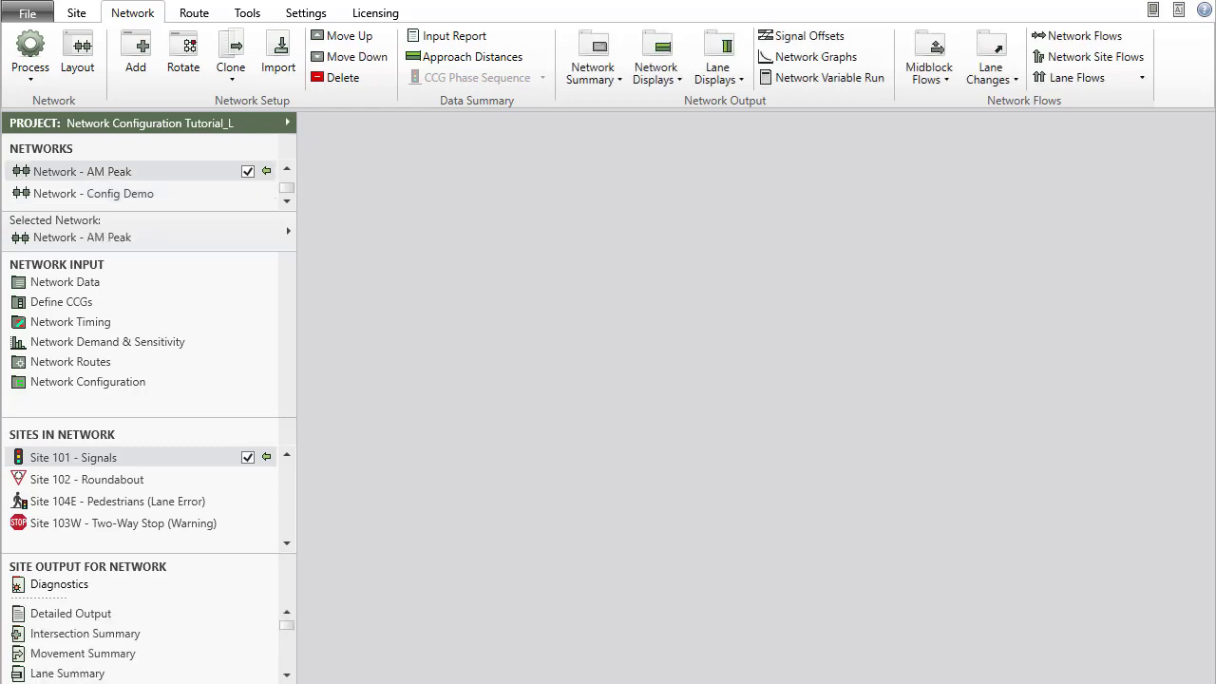
Step: Display the Network Layout drawing for Network - AM Peak (N101)
left_click(81, 48)
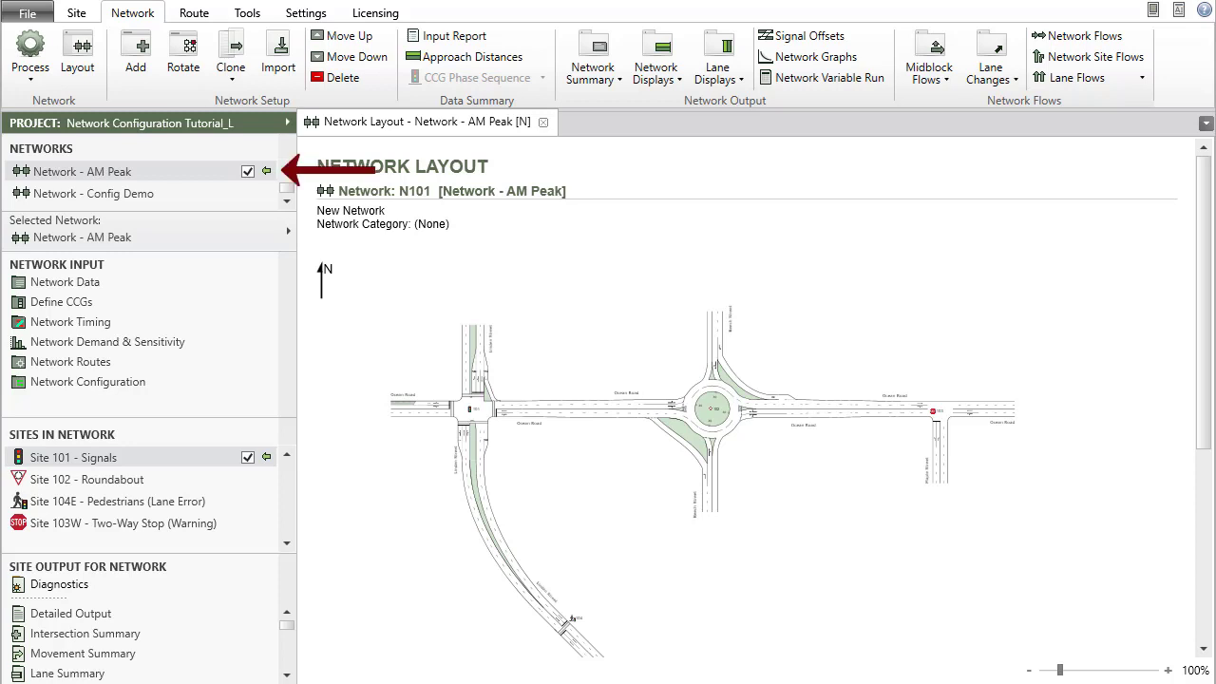
Step: View the AM Peak network configuration, then close it
left_click(215, 384)
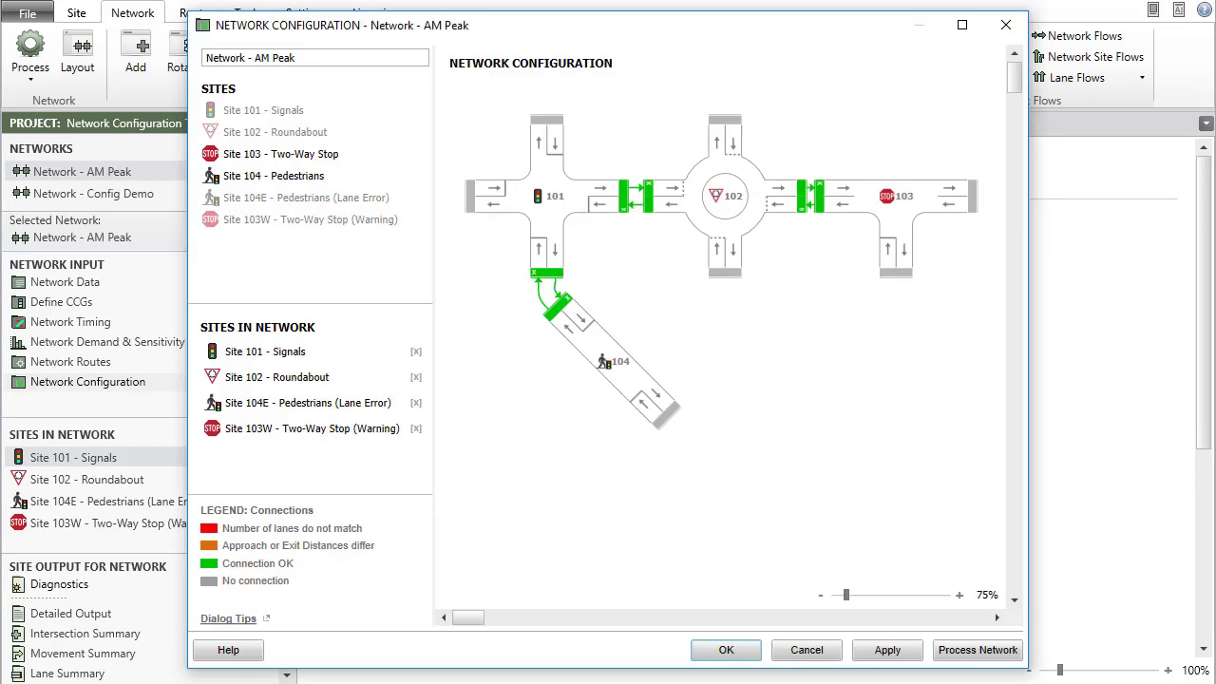
key("Escape")
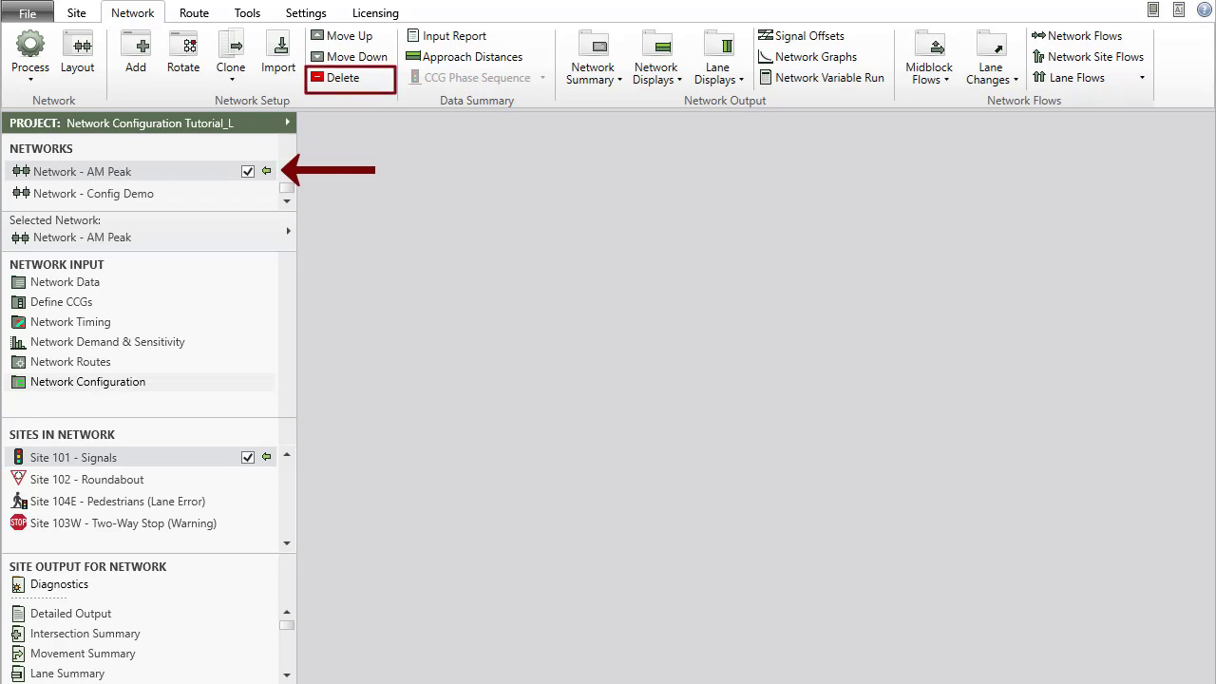
Step: Show the context options for Network - AM Peak, including Delete
right_click(220, 164)
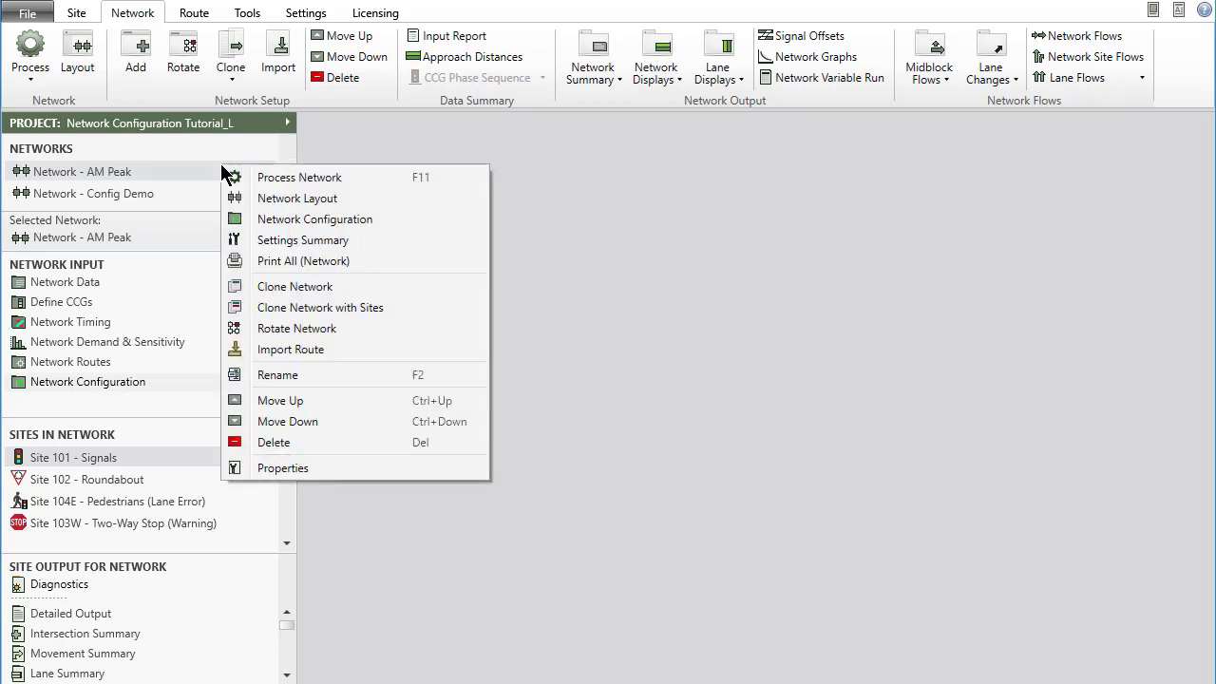